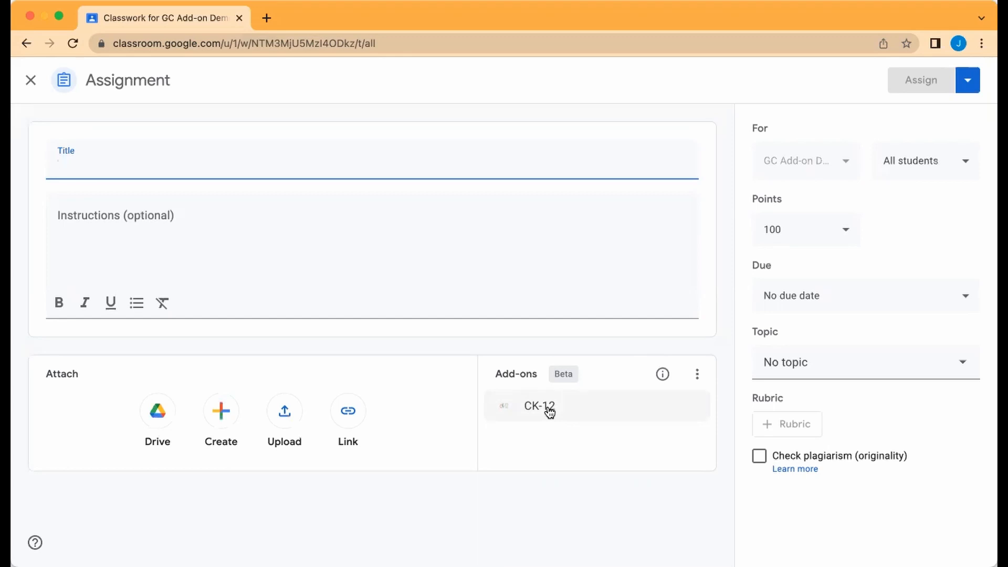
Open lesson 3.1 Weight from Forces and Newton's Laws of Motion in the Physics FlexBook through the CK-12 add-on
{"action": "left_click", "coordinate": [549, 411]}
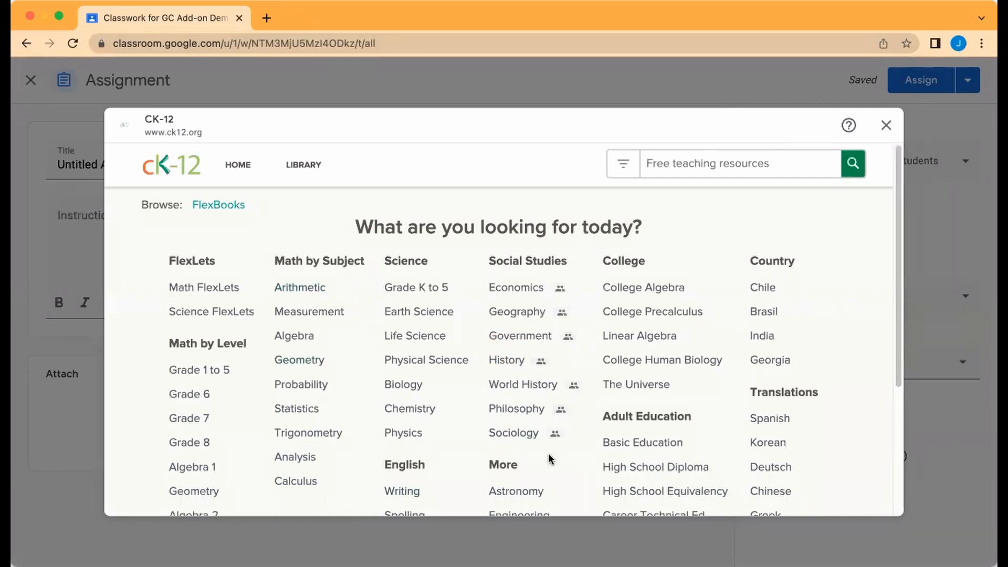
{"action": "left_click", "coordinate": [404, 434]}
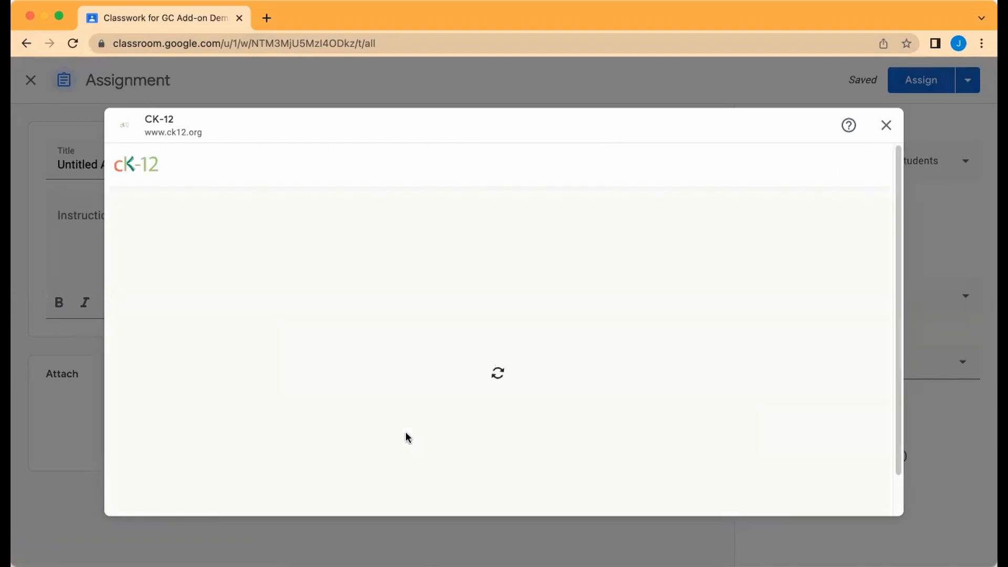
{"action": "scroll", "coordinate": [408, 436], "scroll_direction": "down", "scroll_amount": 5}
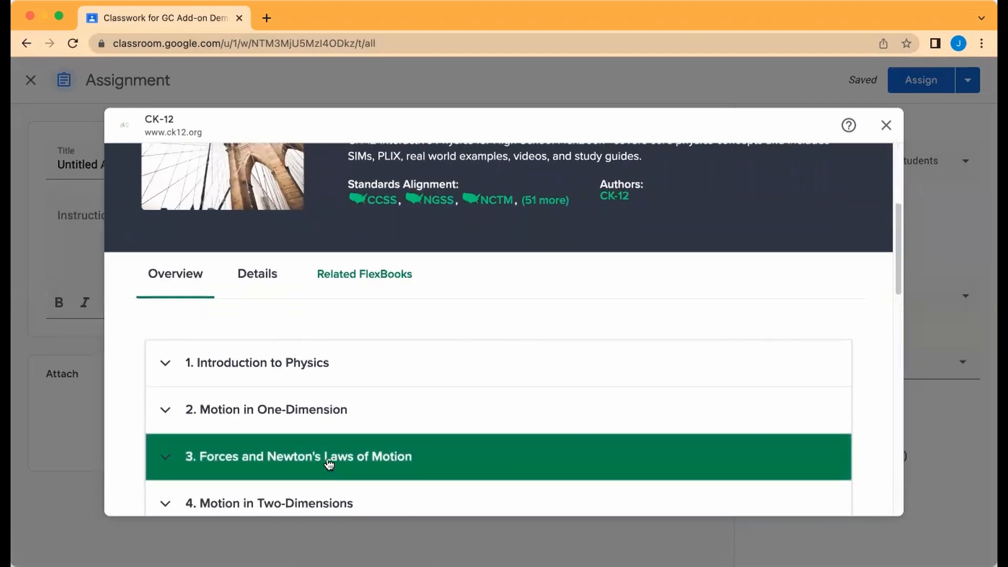
{"action": "left_click", "coordinate": [329, 463]}
{"action": "scroll", "coordinate": [294, 420], "scroll_direction": "down", "scroll_amount": 2}
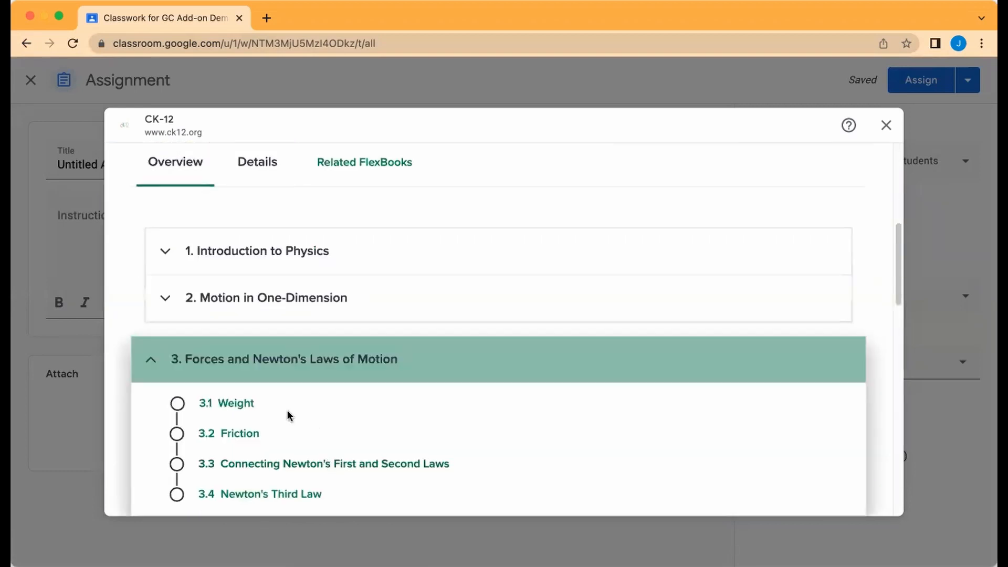
{"action": "left_click", "coordinate": [253, 407]}
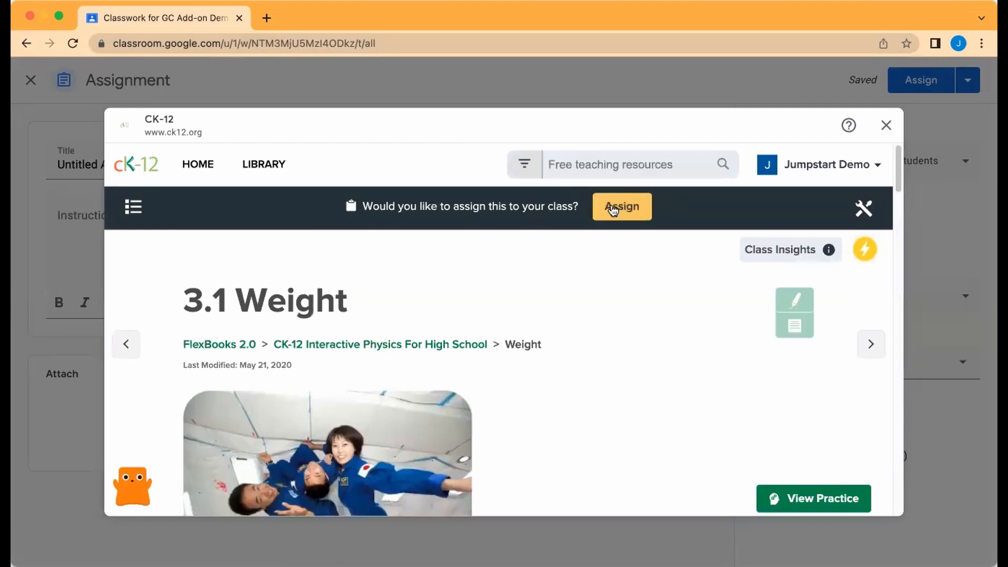
Look through the Weight lesson down to its summary and attach it to the assignment
{"action": "left_click", "coordinate": [613, 211]}
{"action": "scroll", "coordinate": [606, 402], "scroll_direction": "down", "scroll_amount": 8}
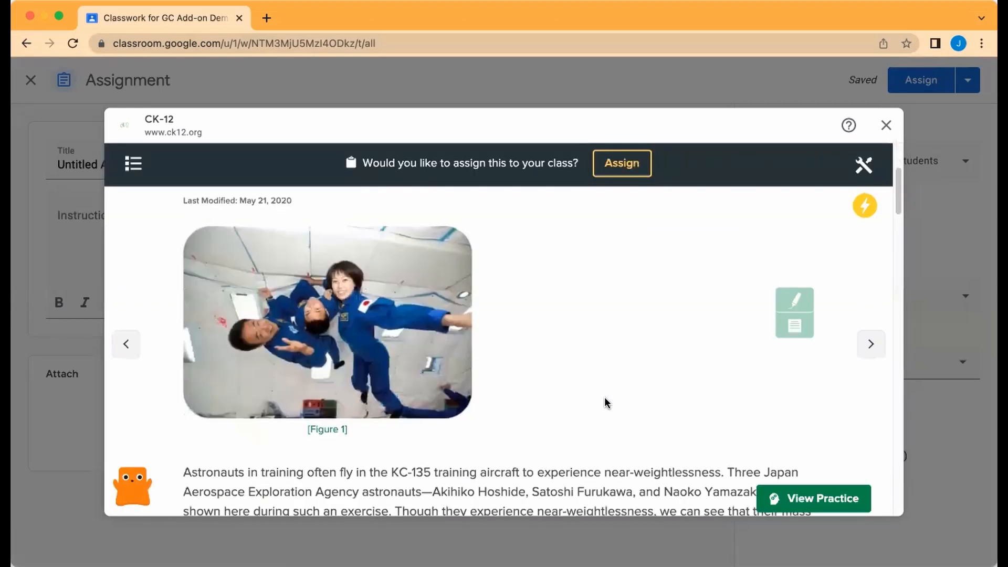
{"action": "scroll", "coordinate": [605, 402], "scroll_direction": "down", "scroll_amount": 20}
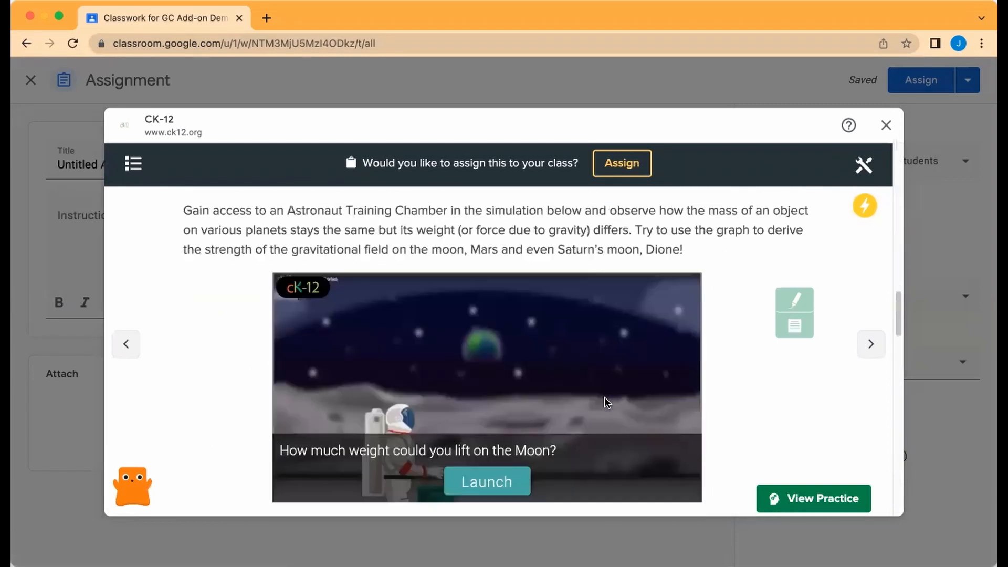
{"action": "scroll", "coordinate": [607, 401], "scroll_direction": "down", "scroll_amount": 5}
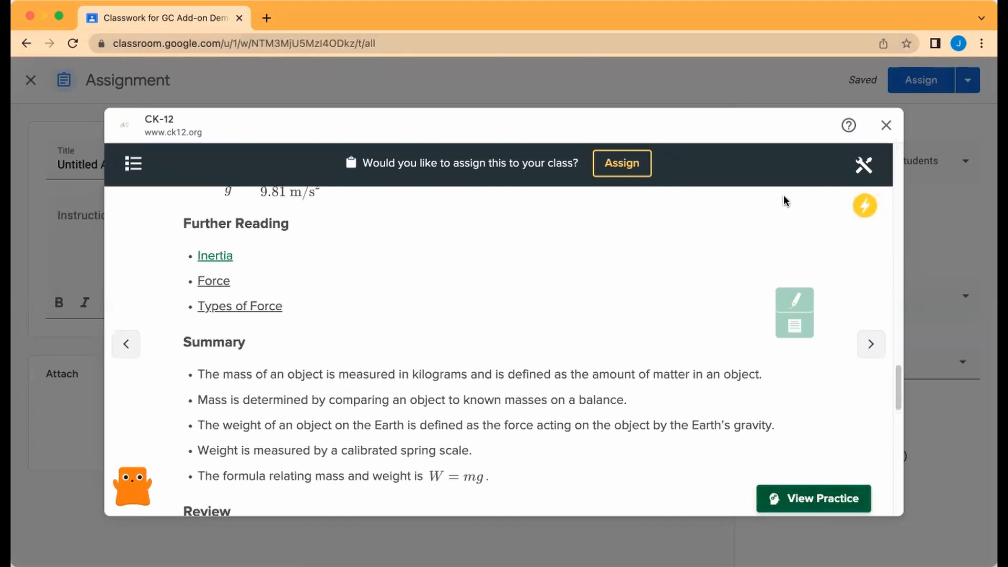
{"action": "left_click", "coordinate": [620, 161]}
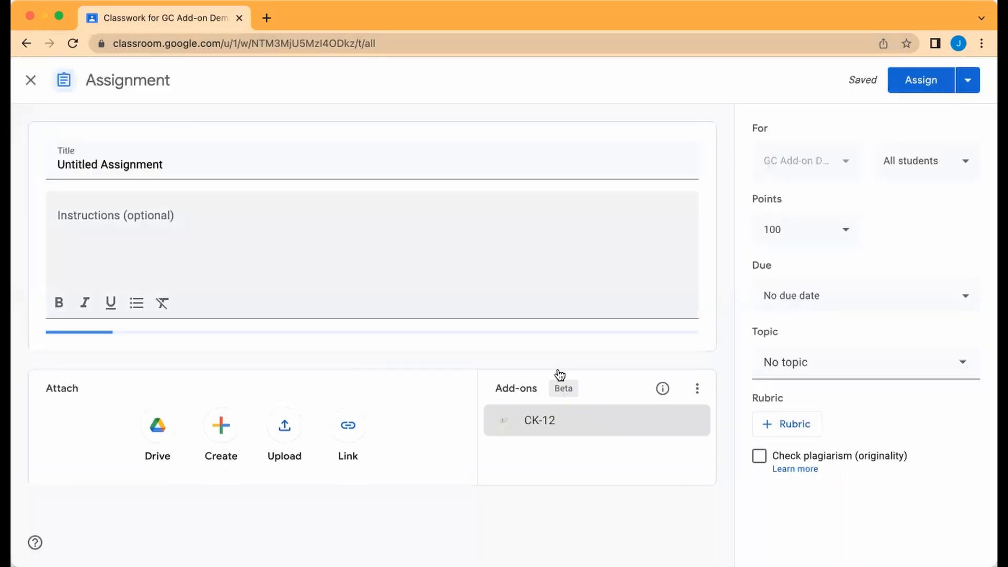
Add a prefix to the assignment title so it reads "FB 2.0: Weight"
{"action": "left_click", "coordinate": [59, 161]}
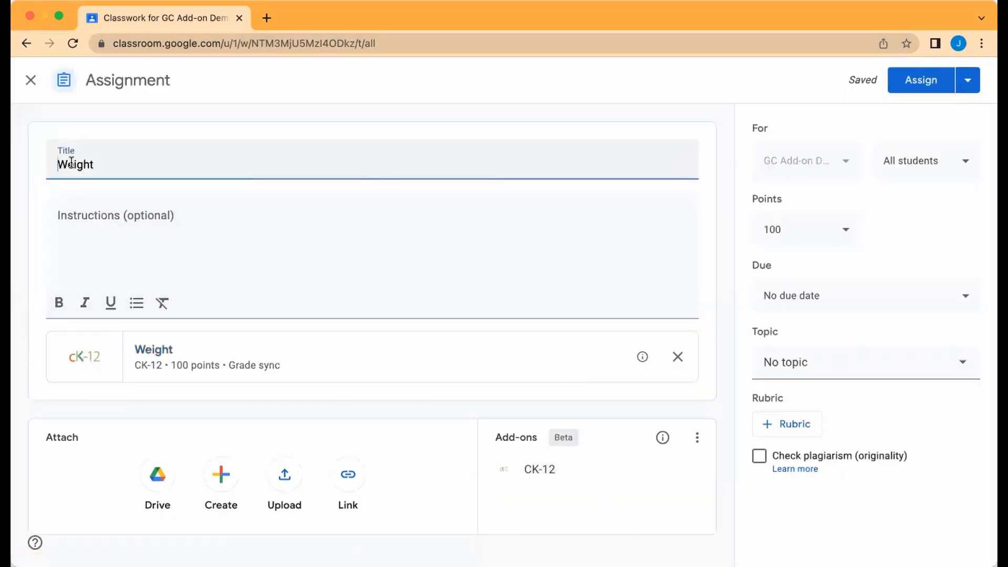
{"action": "type", "text": "FB:"}
{"action": "key", "text": "BackSpace"}
{"action": "key", "text": "BackSpace"}
{"action": "type", "text": "2.0:"}
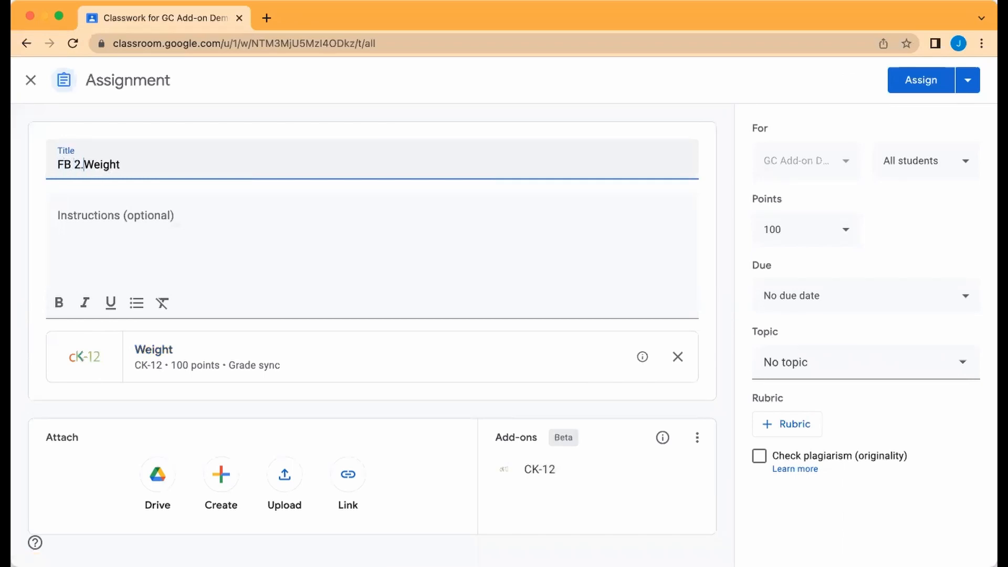
Enter the assignment instructions: Read, practice, and "mark complete" and "turn in"
{"action": "left_click", "coordinate": [117, 229]}
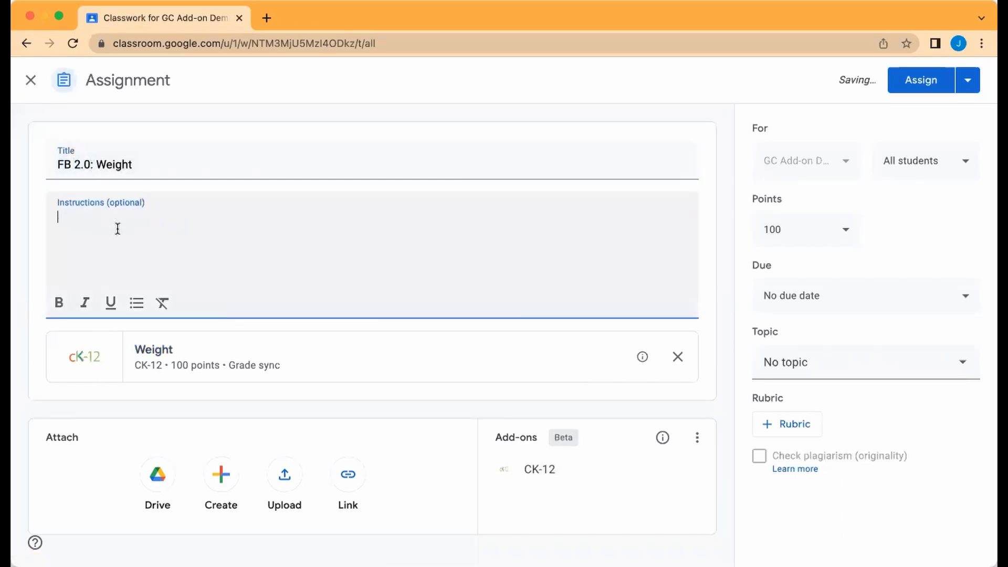
{"action": "type", "text": "Read"}
{"action": "key", "text": "BackSpace"}
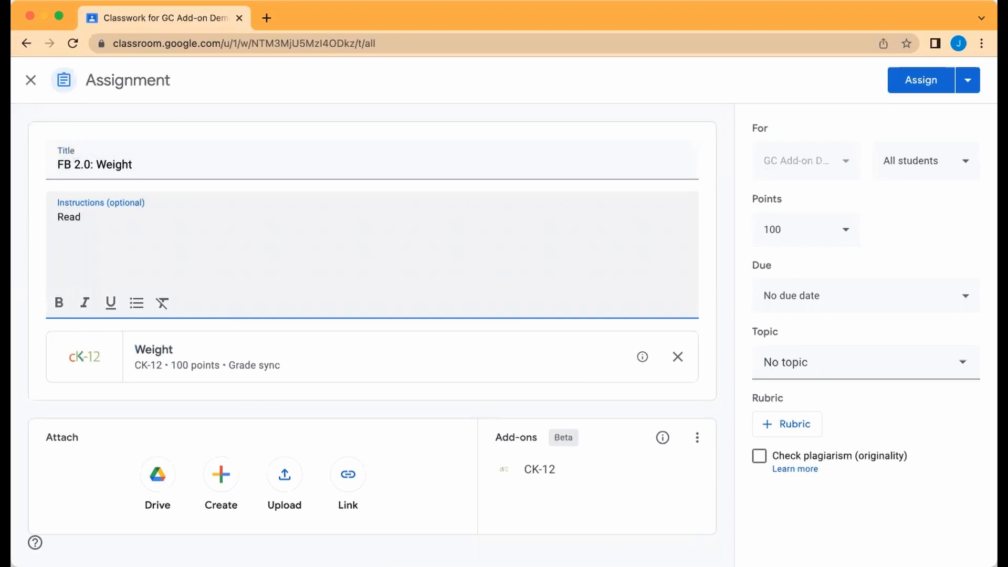
{"action": "type", "text": ", practice, a"}
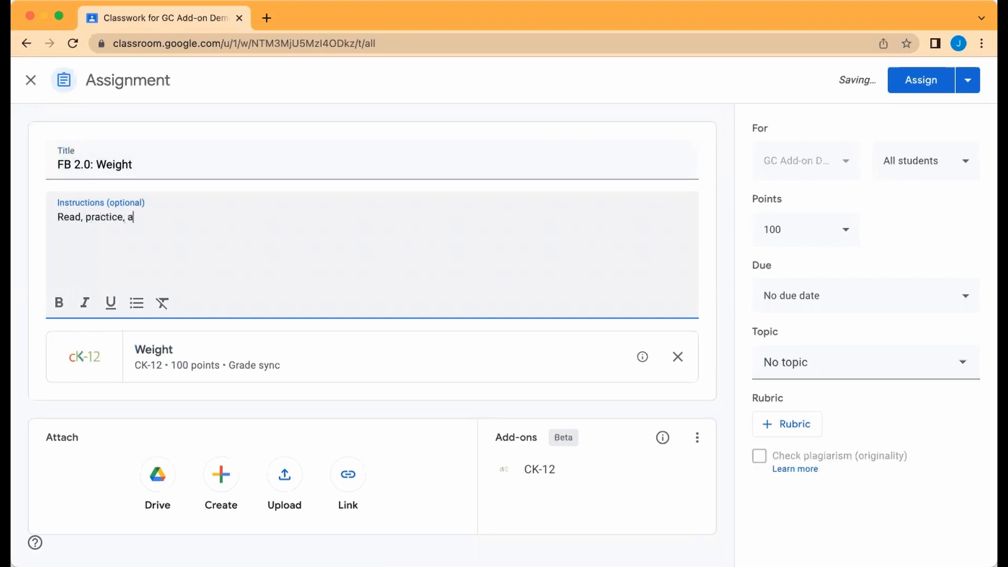
{"action": "type", "text": "nd \"mark "}
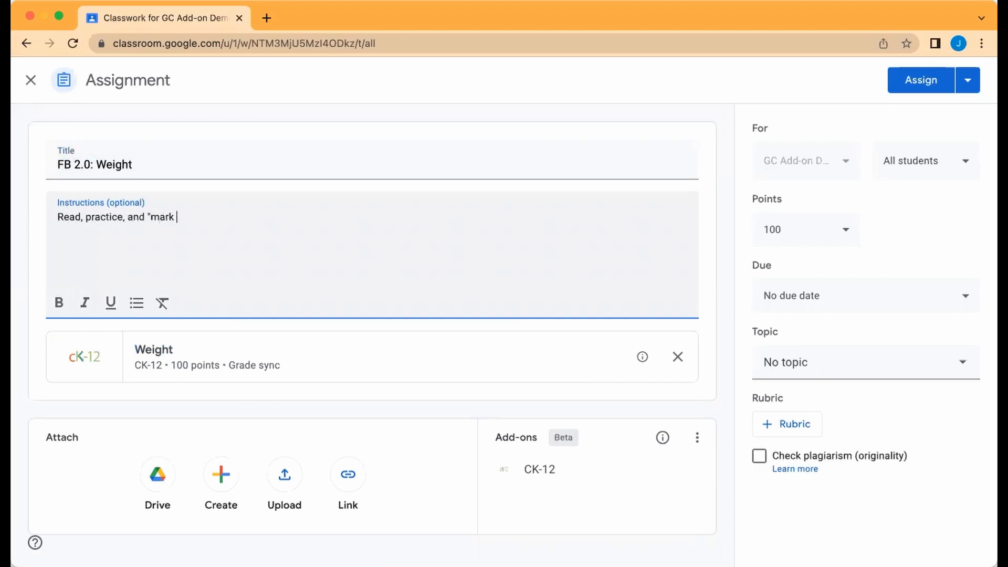
{"action": "type", "text": "complete\" and \"turn"}
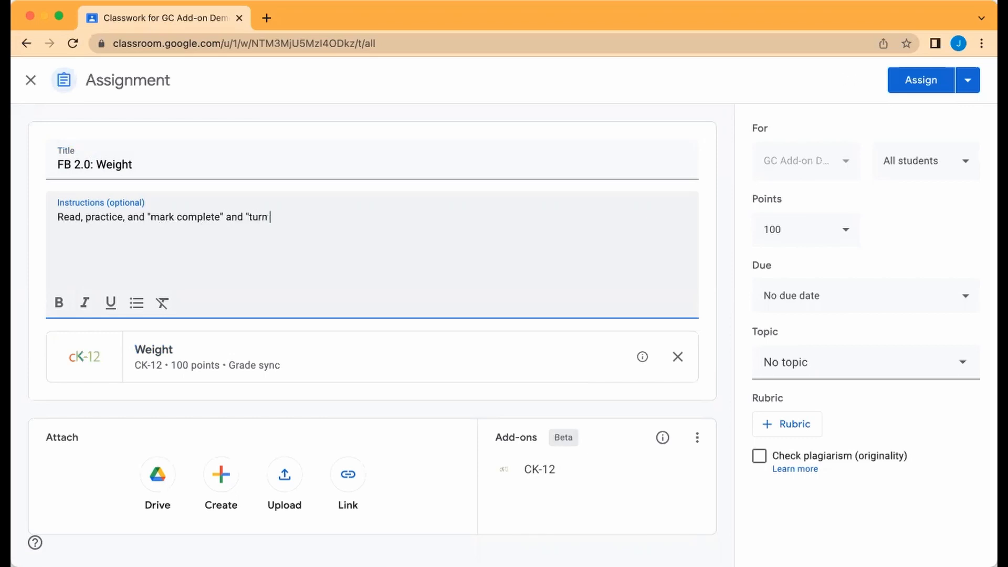
{"action": "type", "text": " in\""}
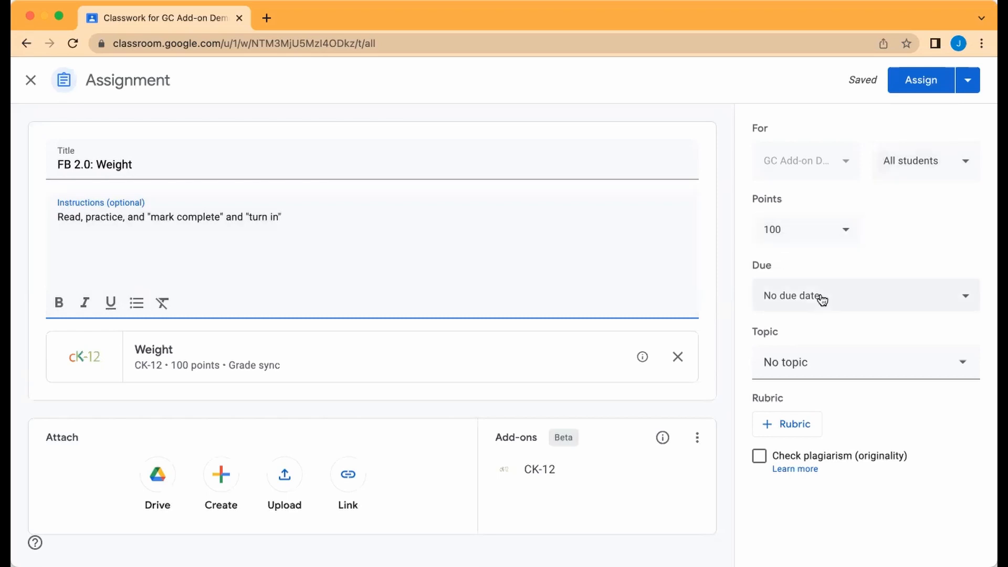
Create a new topic named Physics for the assignment and assign it to all students
{"action": "left_click", "coordinate": [832, 370]}
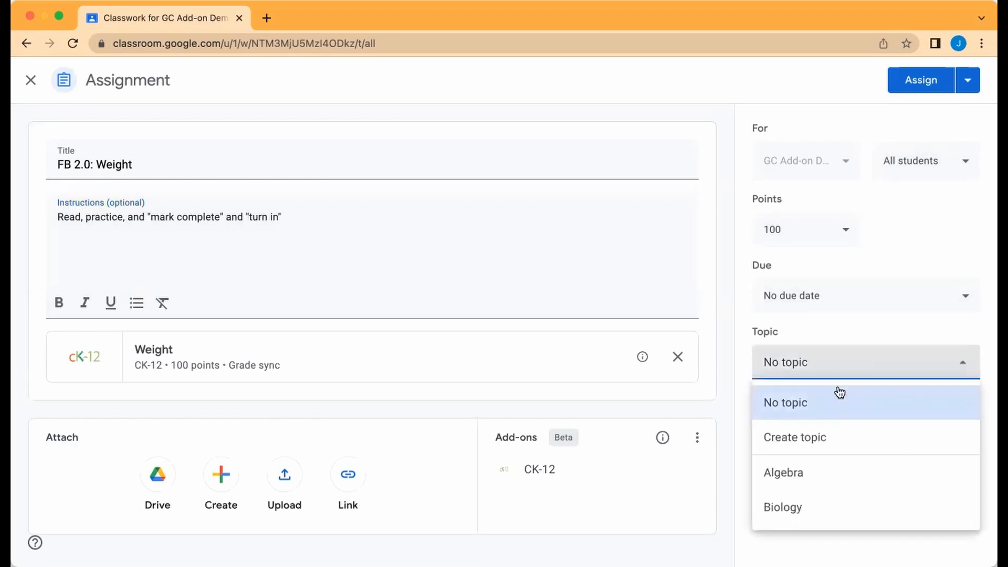
{"action": "left_click", "coordinate": [809, 444]}
{"action": "type", "text": "Physics"}
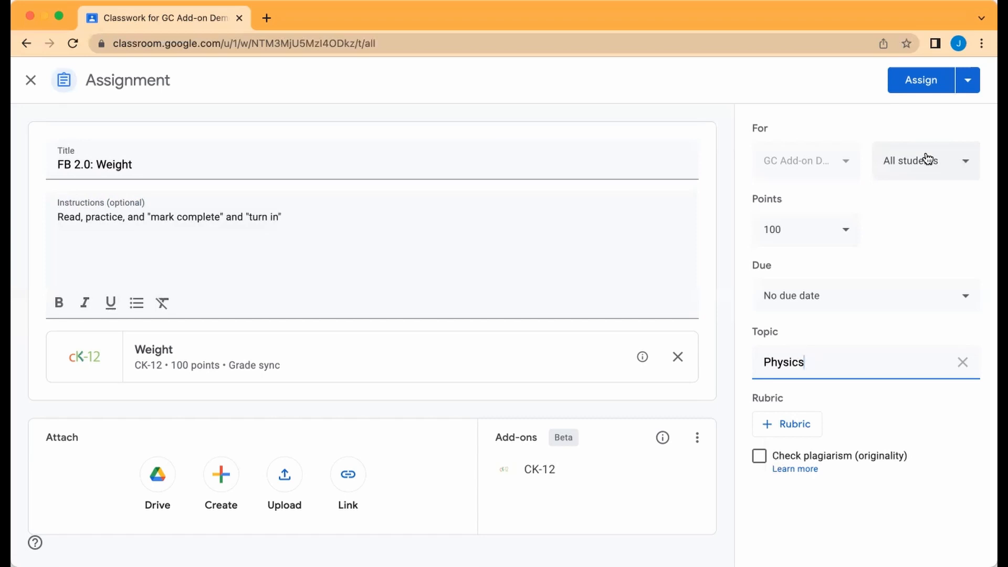
{"action": "left_click", "coordinate": [912, 84]}
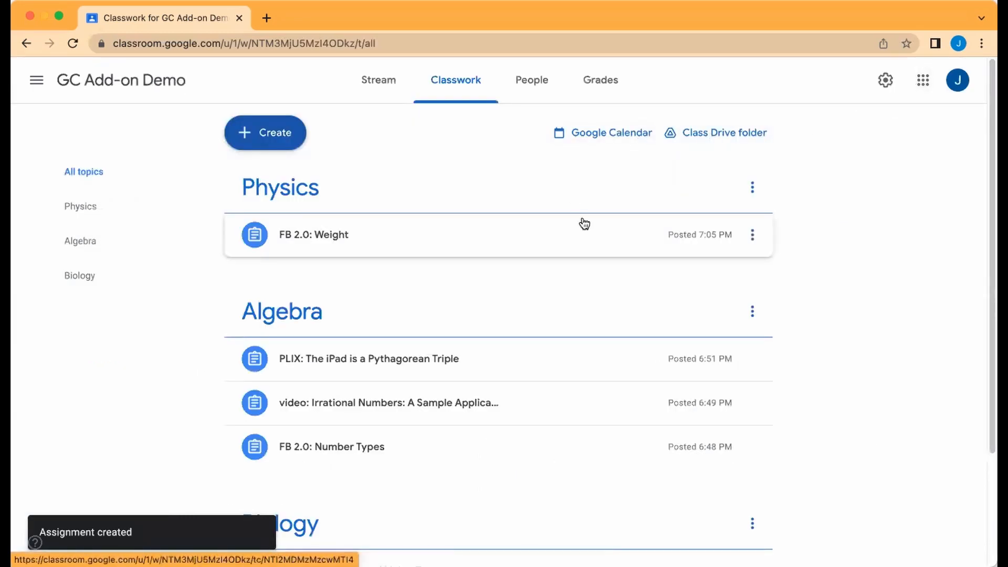
Create another assignment and use the CK-12 add-on to open Physics lesson 3.1 Weight under Forces and Newton's Laws of Motion
{"action": "left_click", "coordinate": [284, 137]}
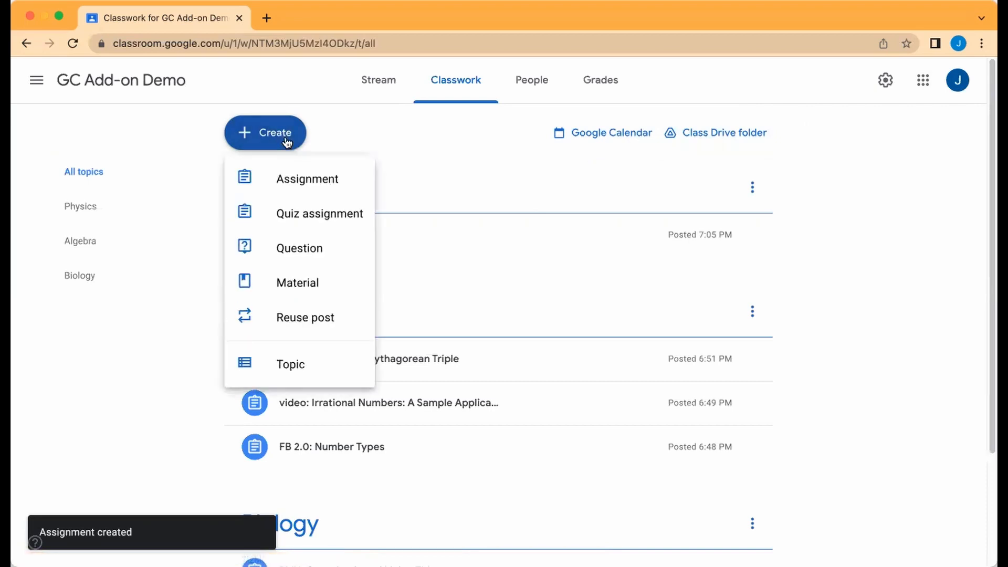
{"action": "left_click", "coordinate": [307, 178]}
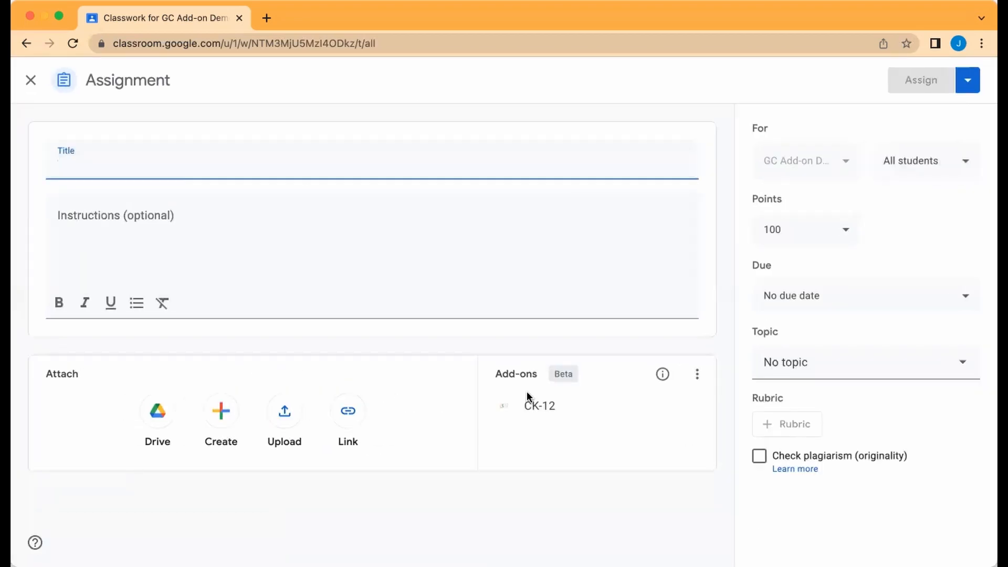
{"action": "left_click", "coordinate": [529, 407]}
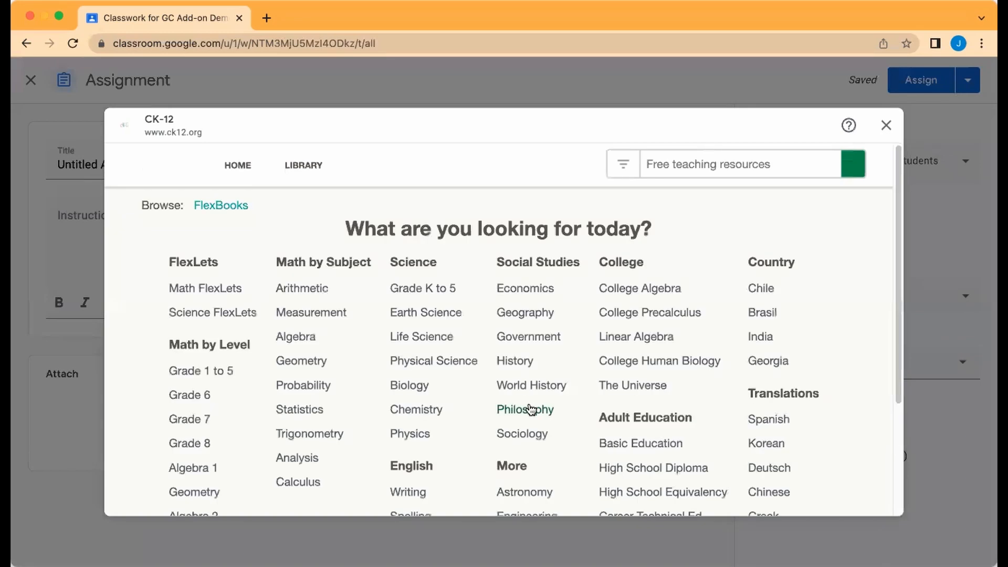
{"action": "left_click", "coordinate": [411, 432]}
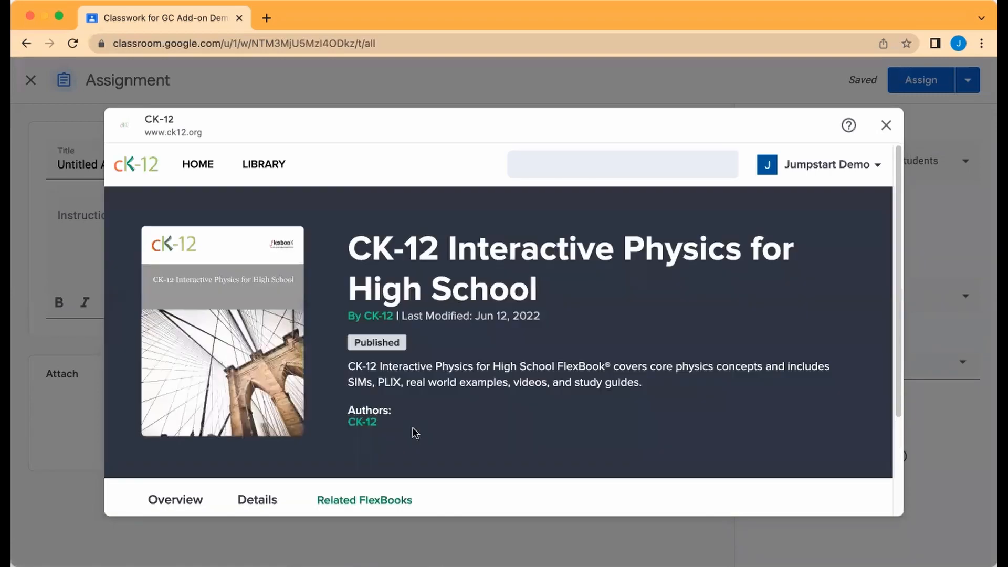
{"action": "scroll", "coordinate": [414, 429], "scroll_direction": "down", "scroll_amount": 5}
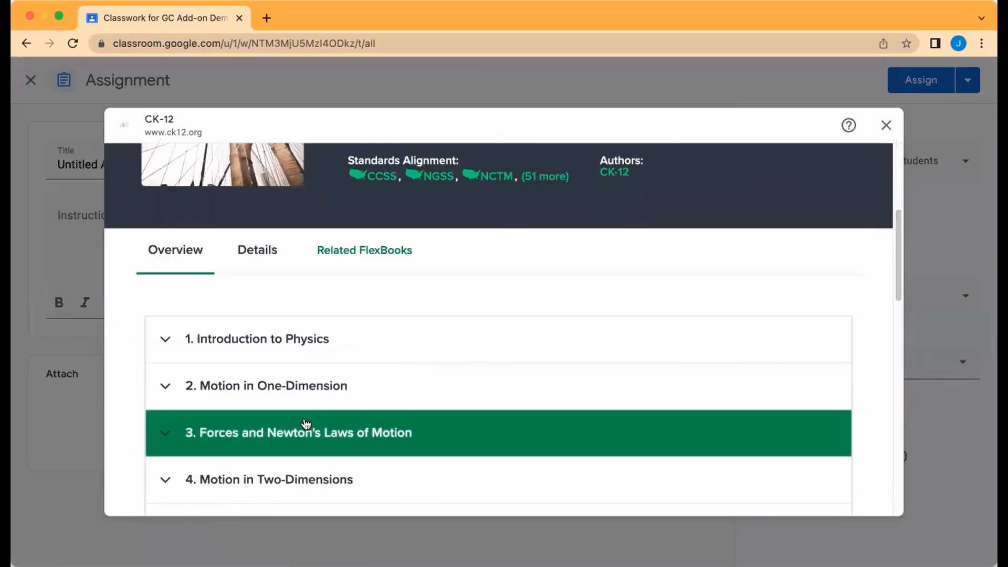
{"action": "left_click", "coordinate": [310, 424]}
{"action": "scroll", "coordinate": [315, 409], "scroll_direction": "down", "scroll_amount": 2}
{"action": "left_click", "coordinate": [233, 389]}
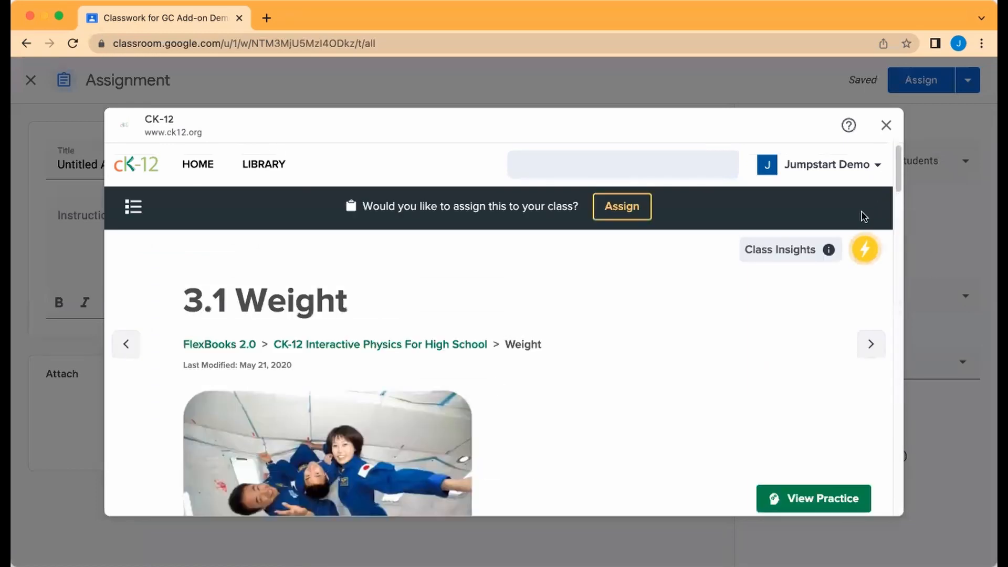
View the Astronaut Training Chamber simulation from the Weight lesson's related content, check its library status, and close it
{"action": "left_click", "coordinate": [865, 208]}
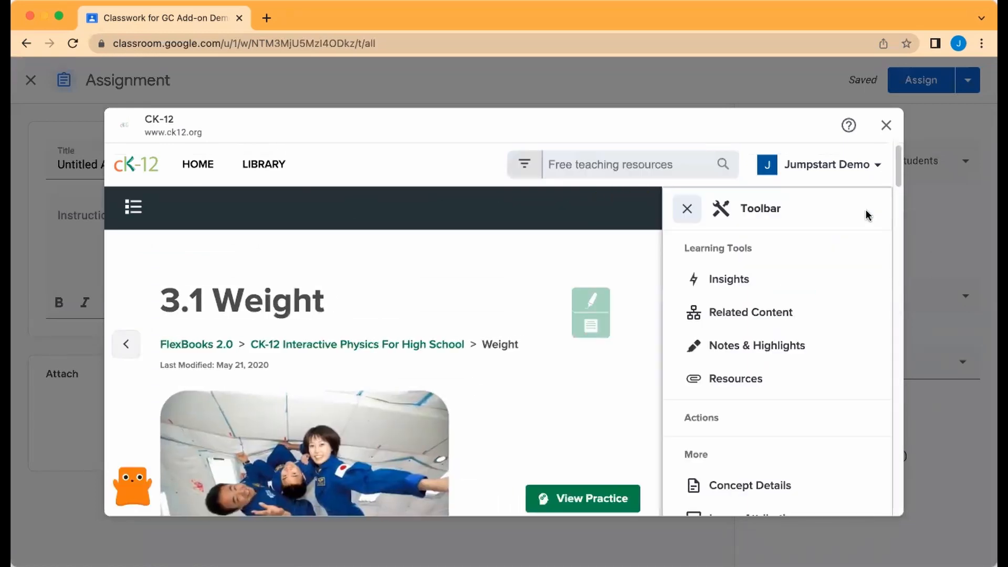
{"action": "left_click", "coordinate": [765, 315]}
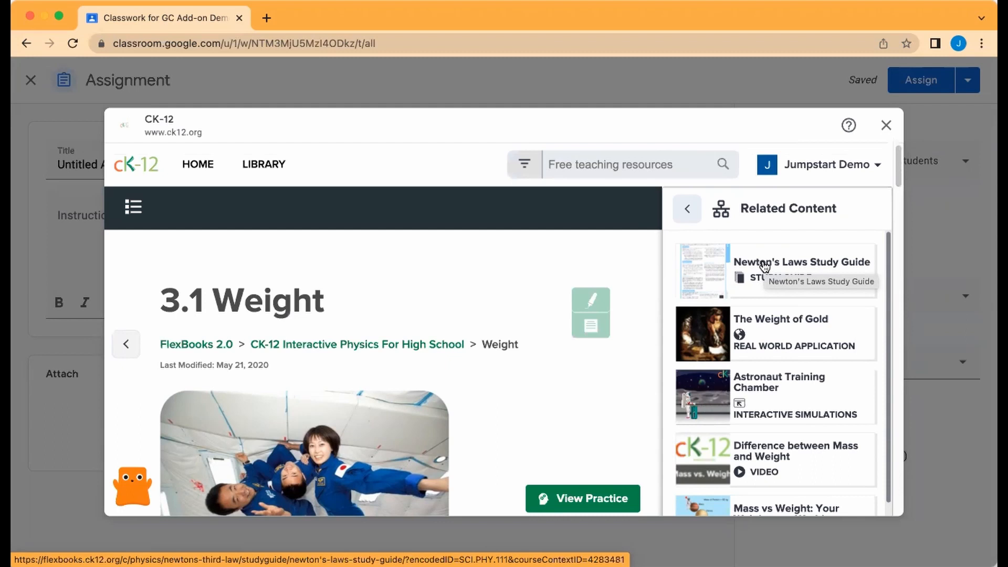
{"action": "left_click", "coordinate": [777, 387]}
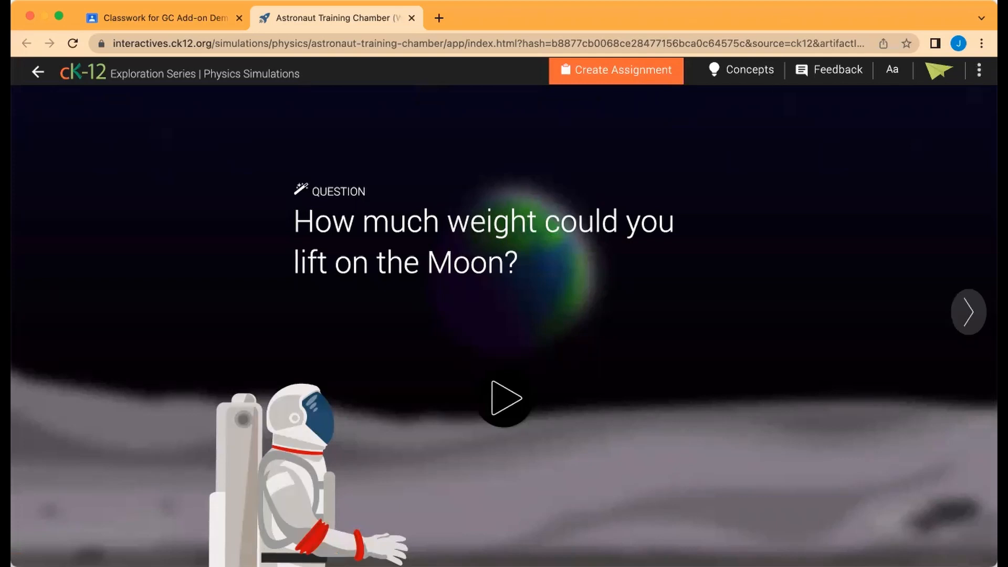
{"action": "left_click", "coordinate": [980, 70]}
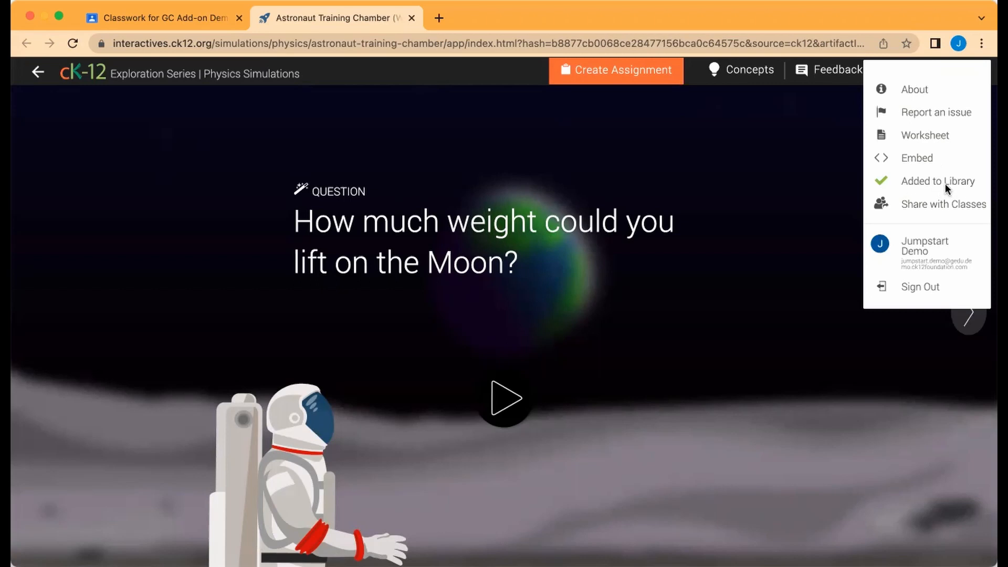
{"action": "left_click", "coordinate": [412, 18]}
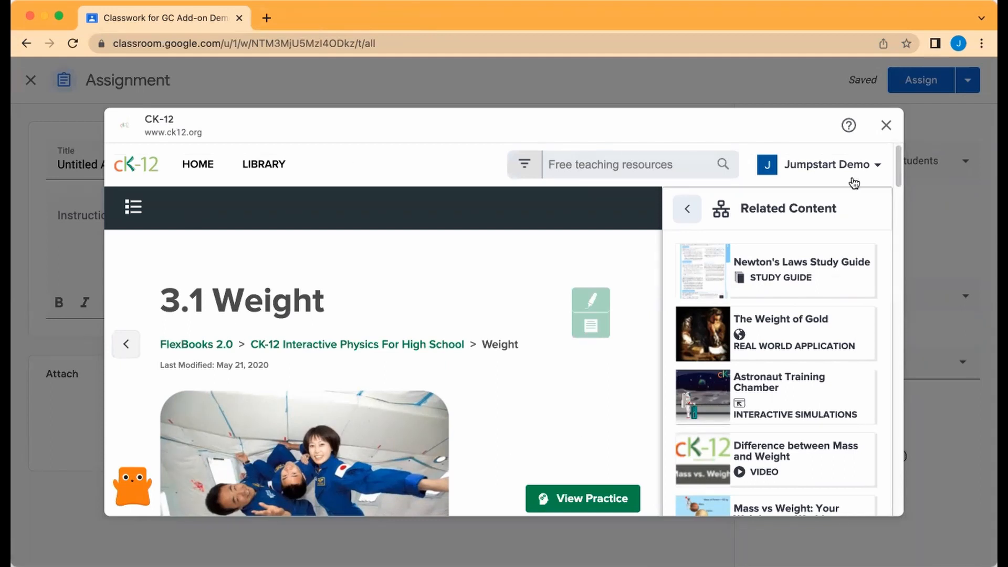
Open the Astronaut Training Chamber simulation from the CK-12 library and attach it to the assignment
{"action": "left_click", "coordinate": [265, 165]}
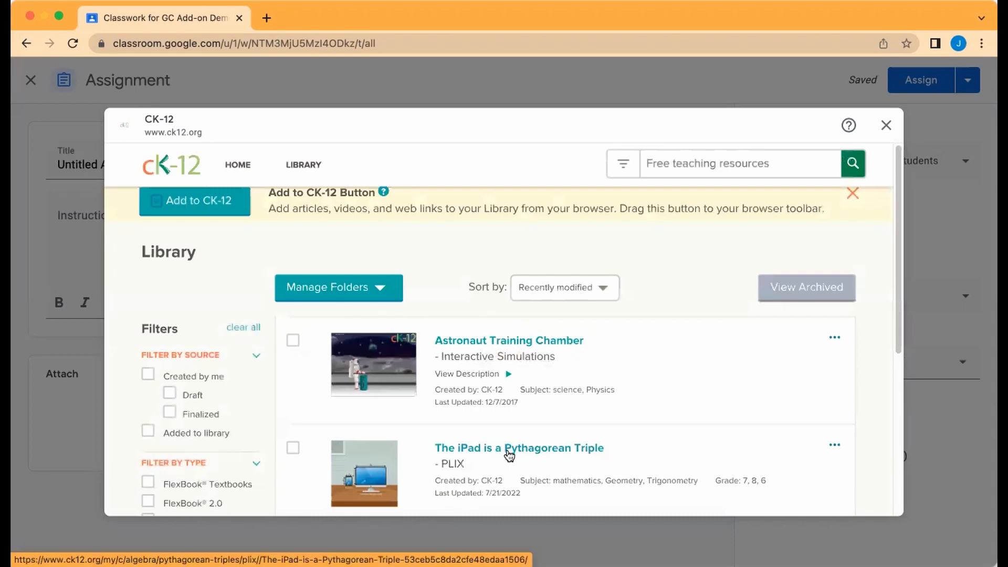
{"action": "left_click", "coordinate": [476, 341]}
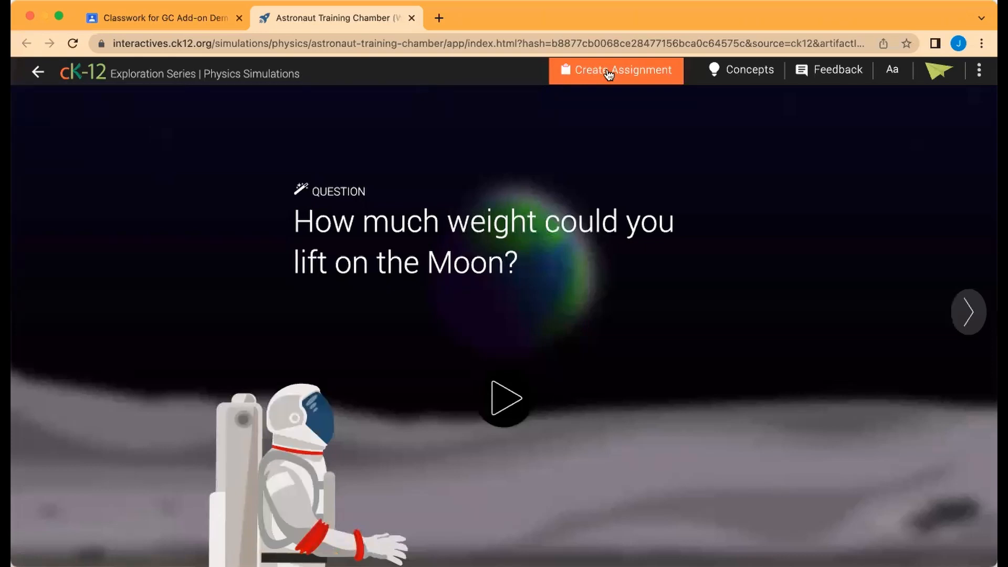
{"action": "left_click", "coordinate": [608, 73]}
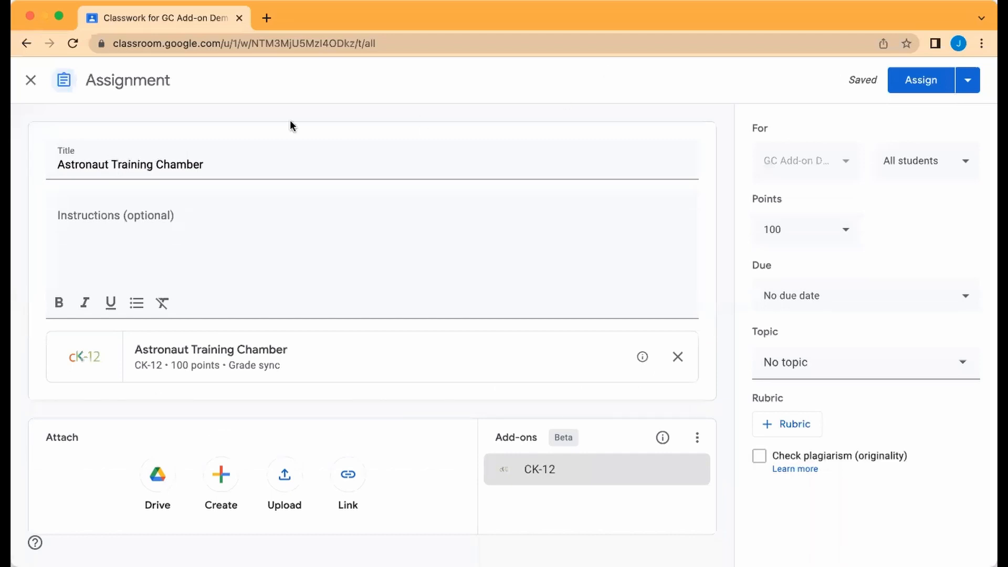
Title the assignment "Sim: Astronaut Training Chamber" and assign it under the Physics topic
{"action": "left_click", "coordinate": [58, 167]}
{"action": "type", "text": "Sl"}
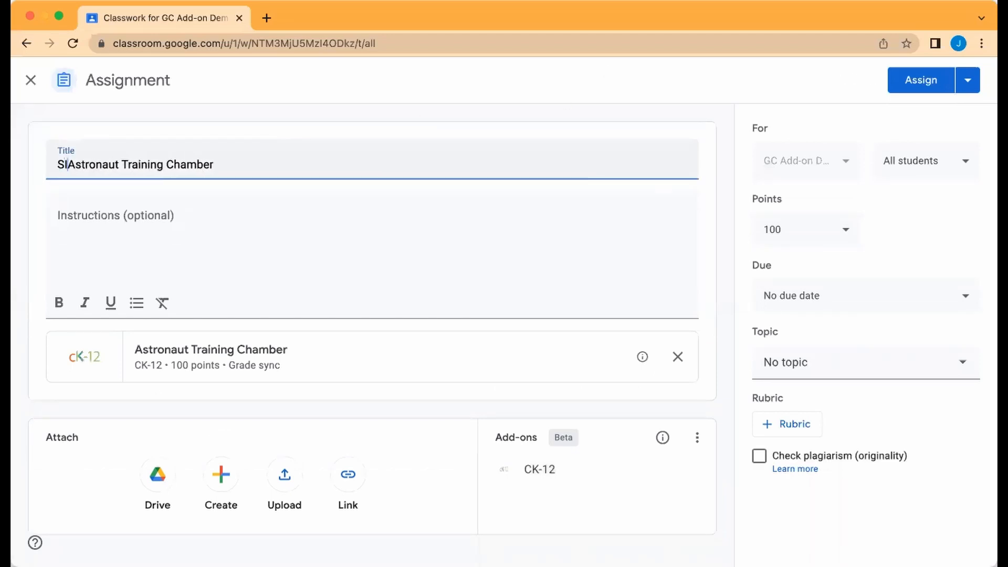
{"action": "type", "text": "m:"}
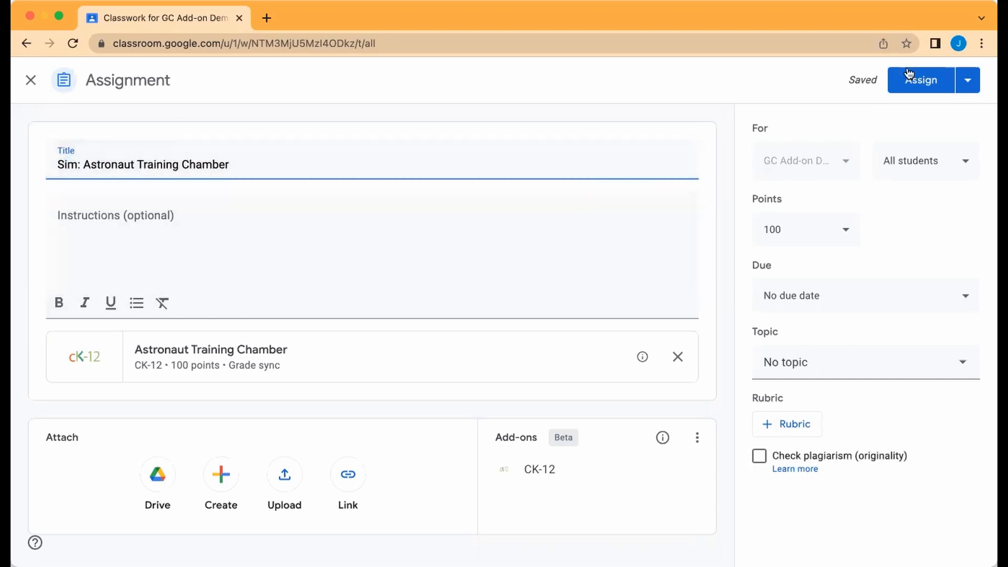
{"action": "left_click", "coordinate": [846, 378]}
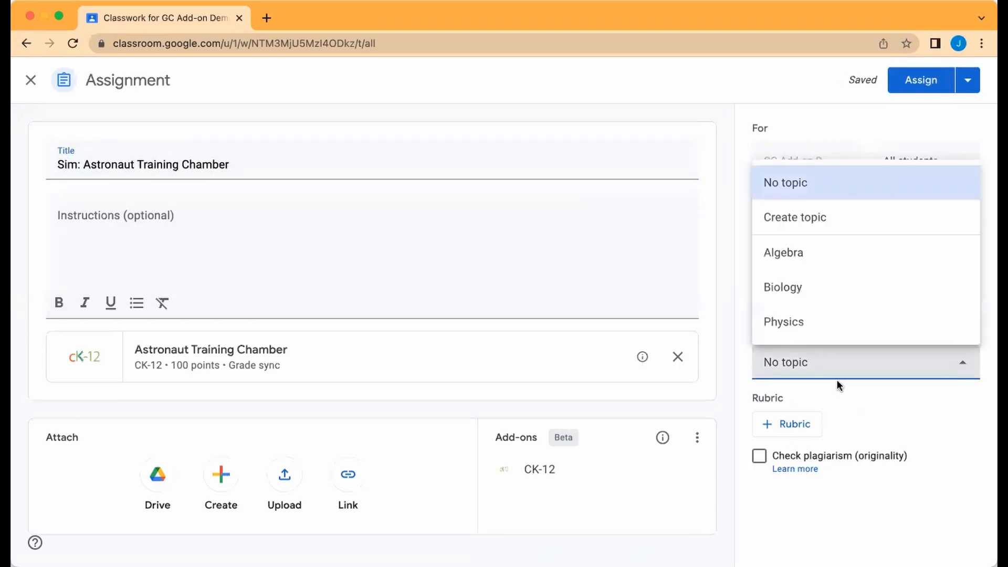
{"action": "left_click", "coordinate": [928, 82]}
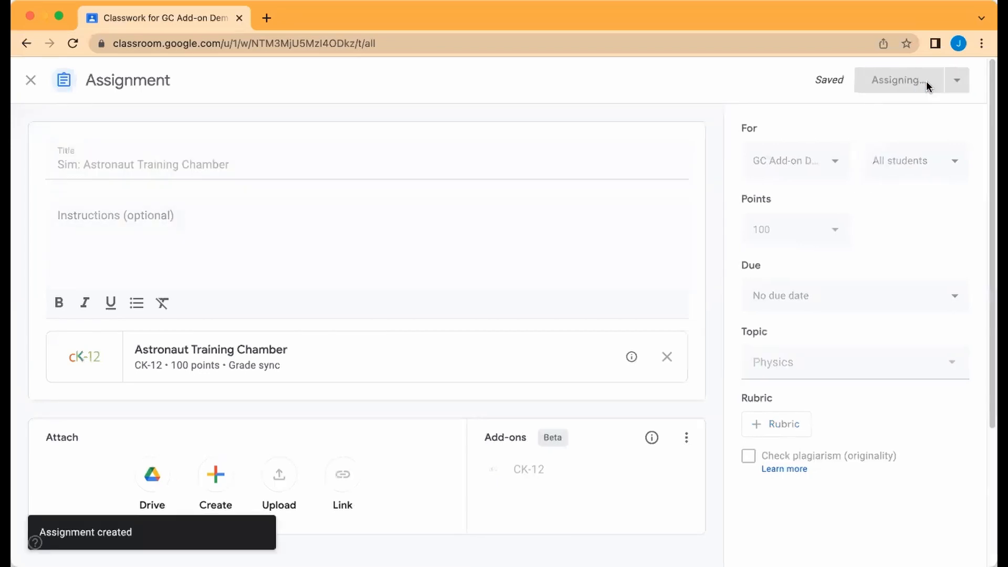